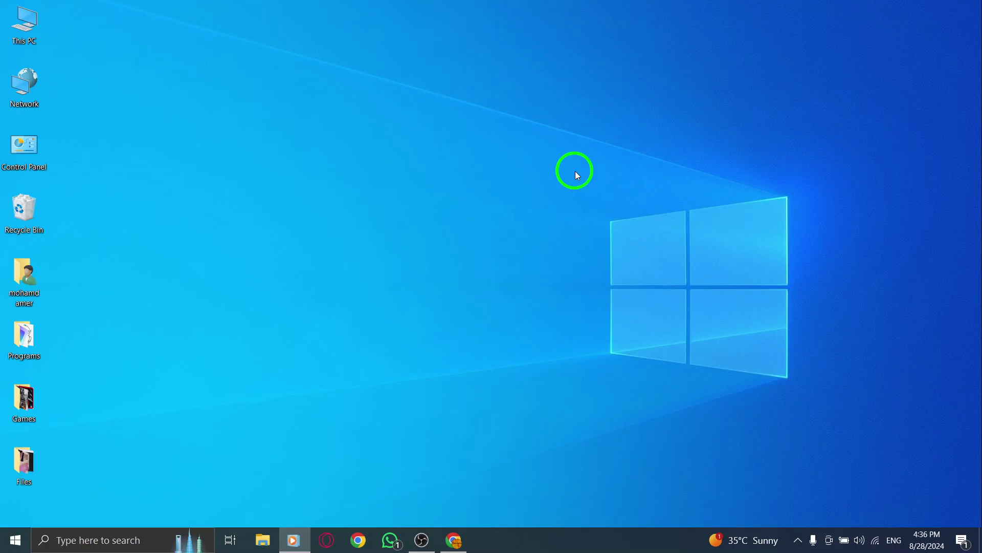
Restore the Gmail inbox window from the taskbar and focus the address bar
{"action": "left_click", "coordinate": [455, 540]}
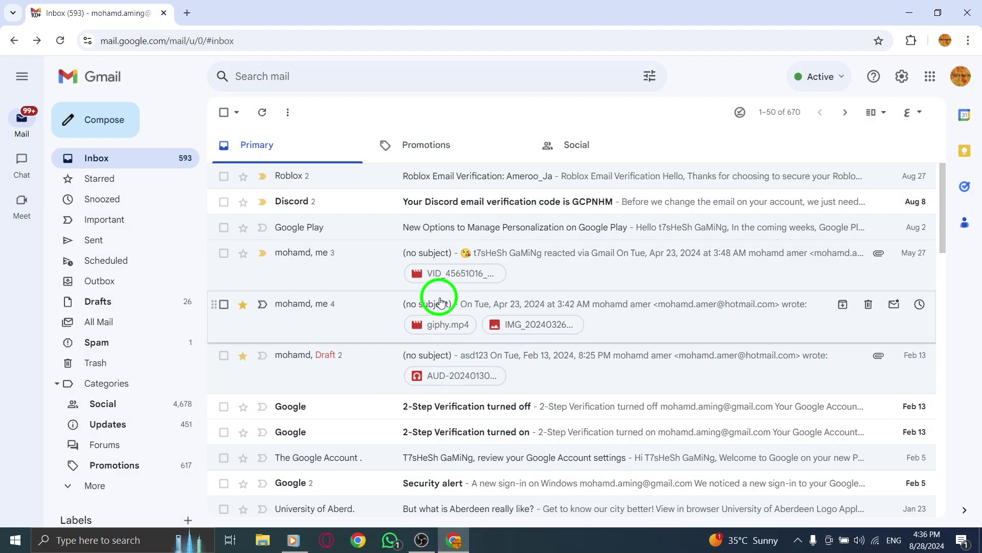
{"action": "left_click", "coordinate": [122, 40]}
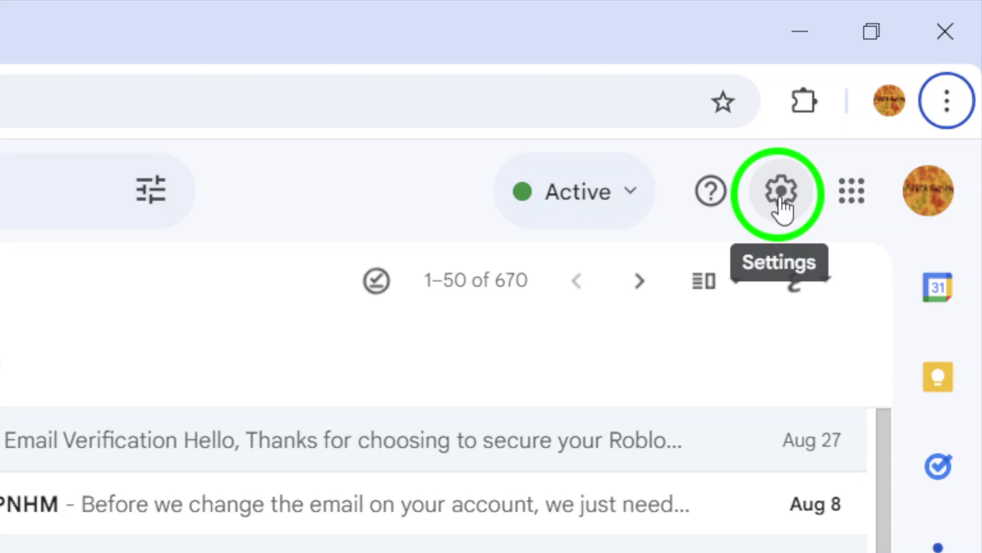
Reach the full Gmail settings page via the gear's Quick settings panel
{"action": "left_click", "coordinate": [781, 192]}
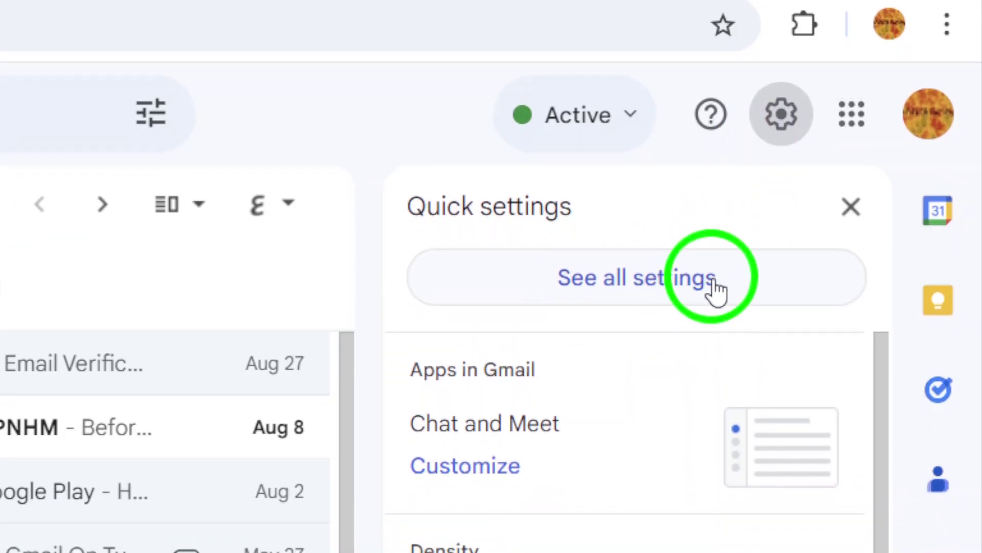
{"action": "left_click", "coordinate": [716, 288]}
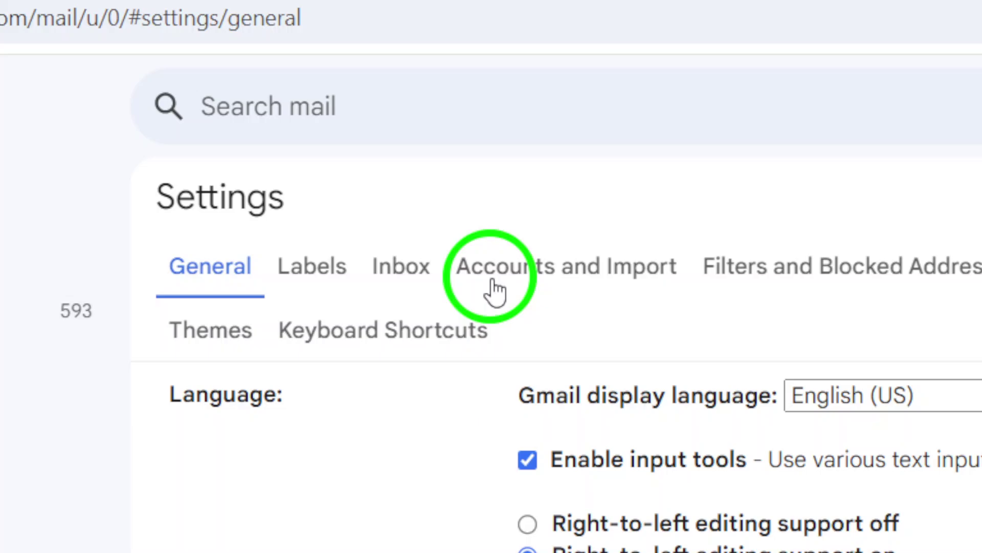
Switch Gmail settings to Accounts and Import to reach the Google Account link
{"action": "left_click", "coordinate": [495, 286]}
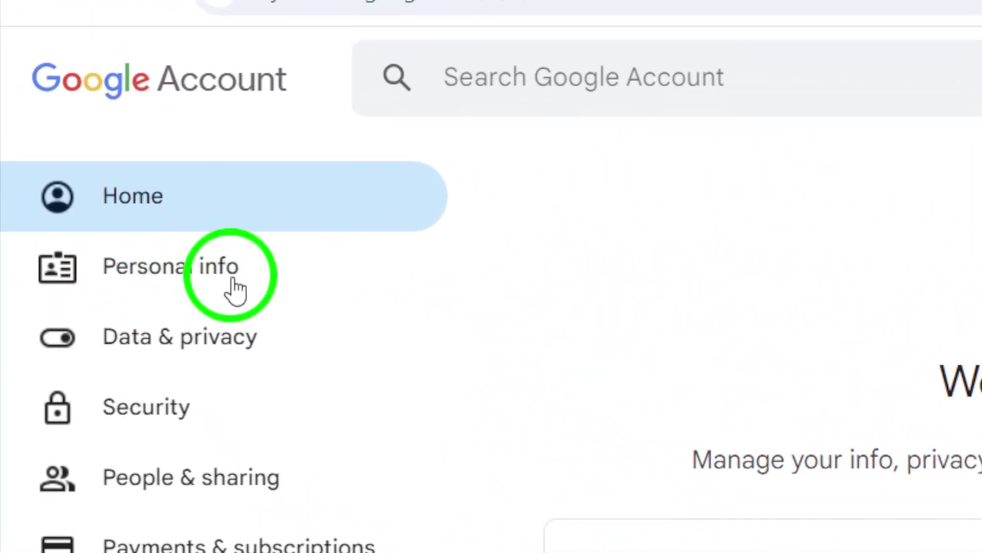
Go to the Personal info page from the Google Account sidebar
{"action": "left_click", "coordinate": [81, 157]}
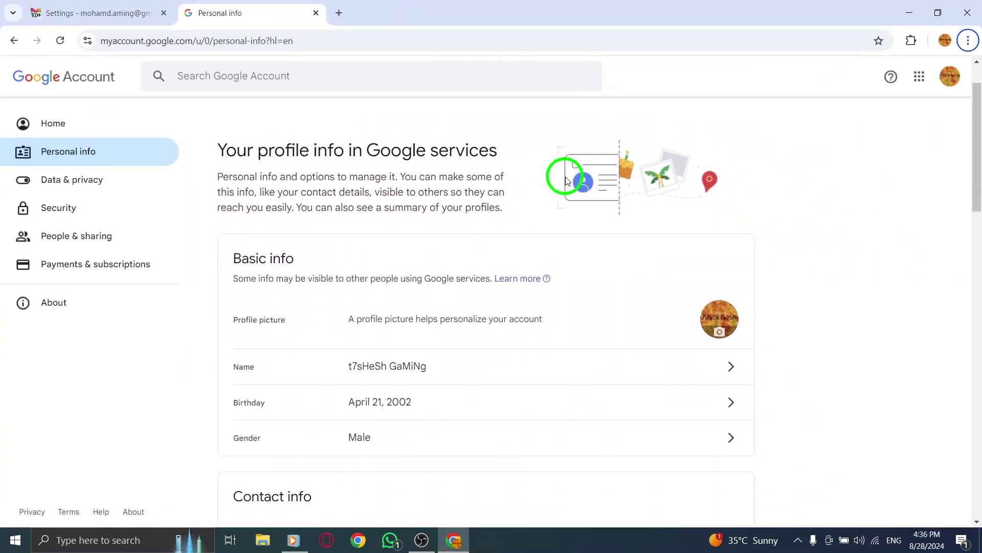
{"action": "scroll", "coordinate": [534, 170], "scroll_direction": "down", "scroll_amount": 3}
{"action": "scroll", "coordinate": [534, 170], "scroll_direction": "down", "scroll_amount": 3}
{"action": "scroll", "coordinate": [534, 170], "scroll_direction": "down", "scroll_amount": 3}
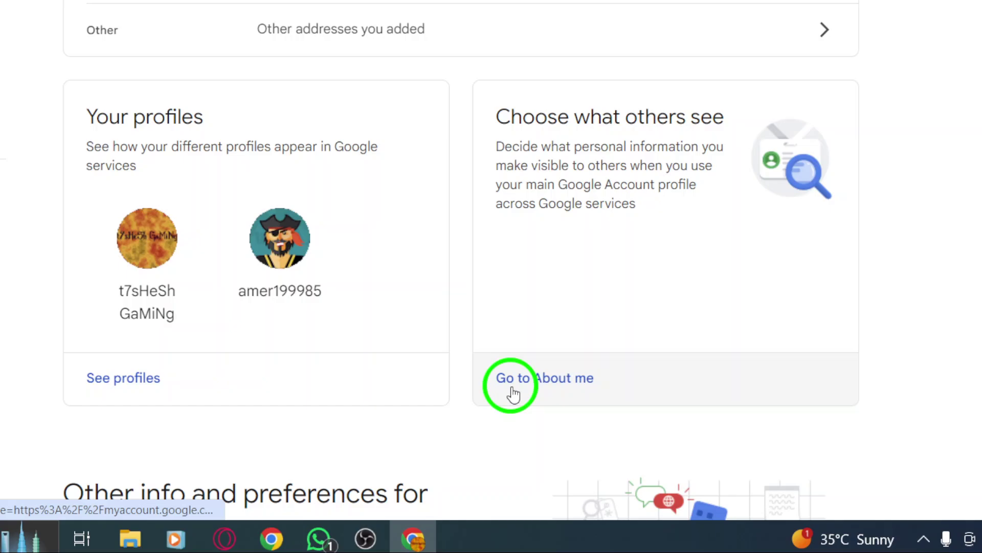
Go to the About me profile page from the 'Choose what others see' card
{"action": "left_click", "coordinate": [522, 431]}
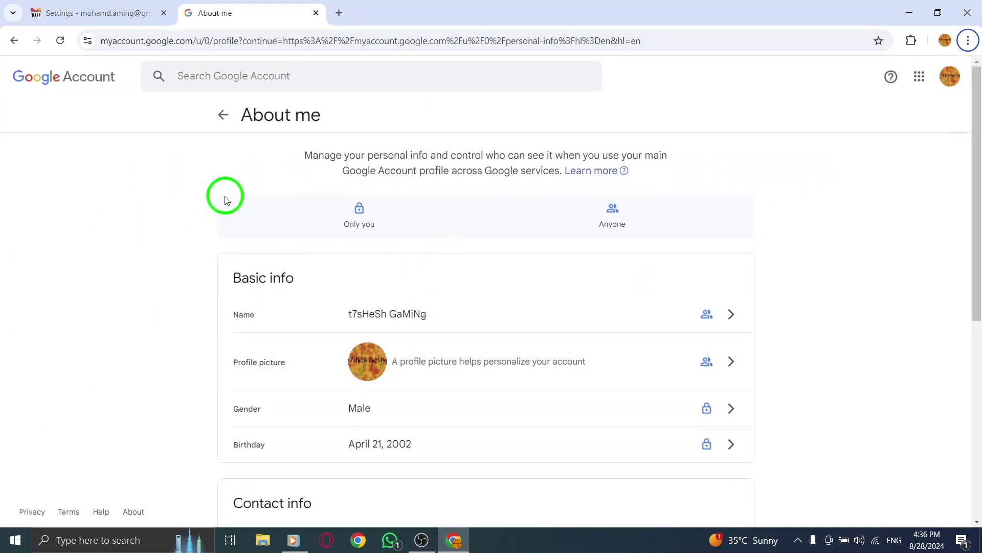
{"action": "scroll", "coordinate": [176, 208], "scroll_direction": "down", "scroll_amount": 2}
{"action": "scroll", "coordinate": [163, 223], "scroll_direction": "down", "scroll_amount": 2}
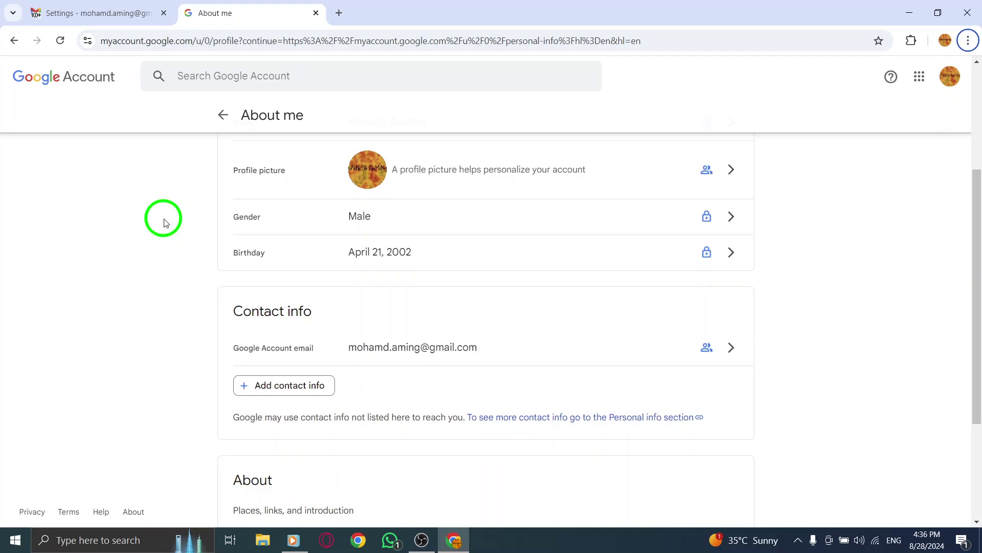
{"action": "scroll", "coordinate": [163, 222], "scroll_direction": "up", "scroll_amount": 1}
{"action": "scroll", "coordinate": [165, 233], "scroll_direction": "down", "scroll_amount": 2}
{"action": "scroll", "coordinate": [163, 232], "scroll_direction": "down", "scroll_amount": 2}
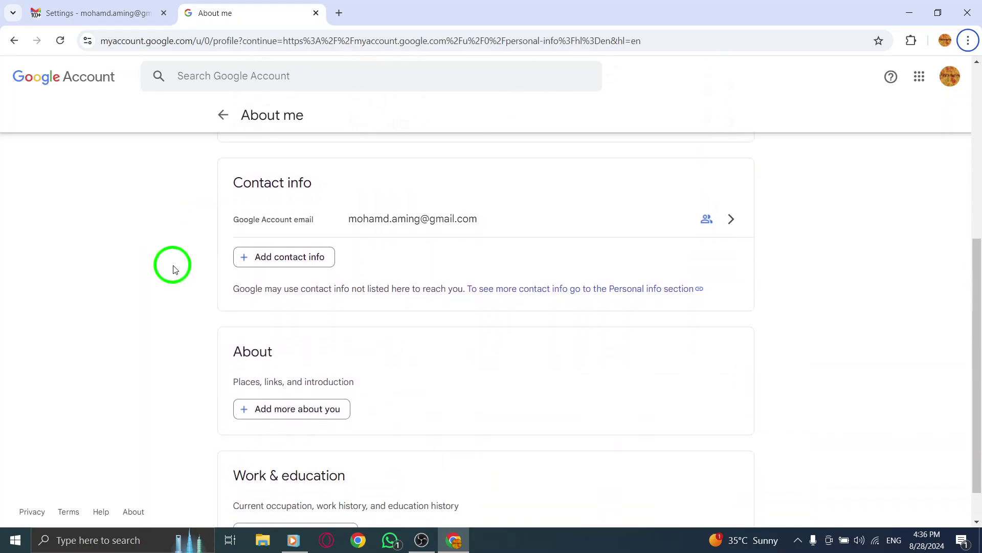
{"action": "scroll", "coordinate": [177, 269], "scroll_direction": "down", "scroll_amount": 1}
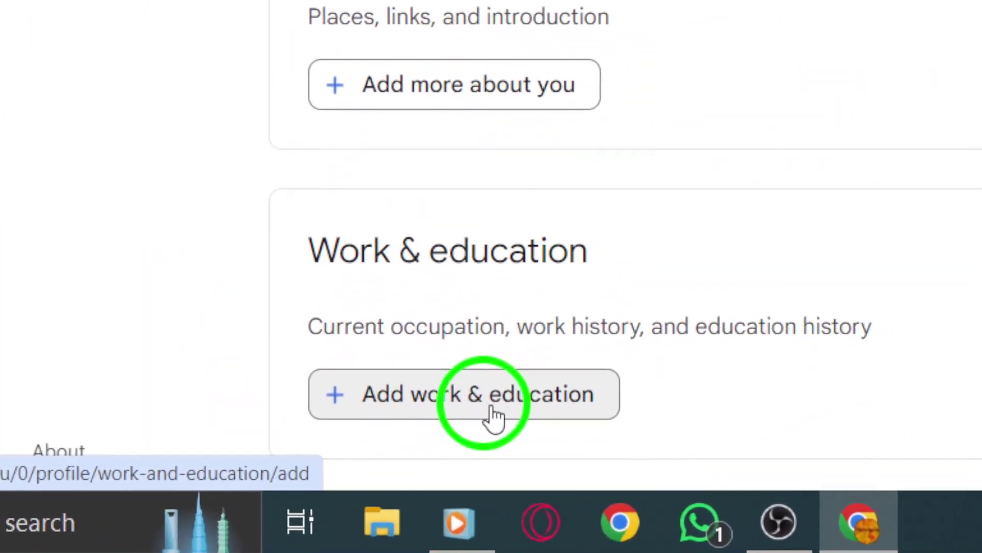
Bring up the empty Education history form, then close its tab to return to Gmail settings
{"action": "left_click", "coordinate": [496, 415]}
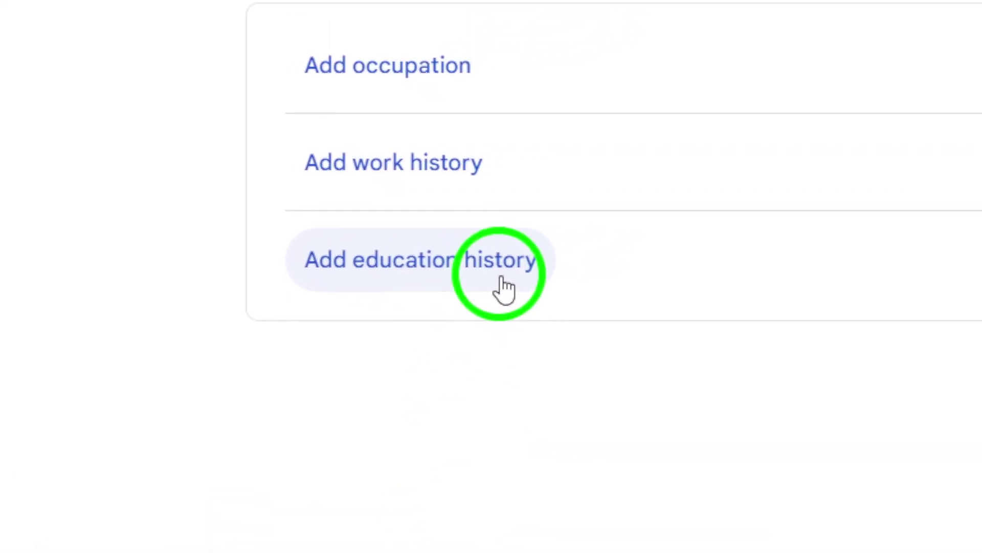
{"action": "left_click", "coordinate": [496, 277]}
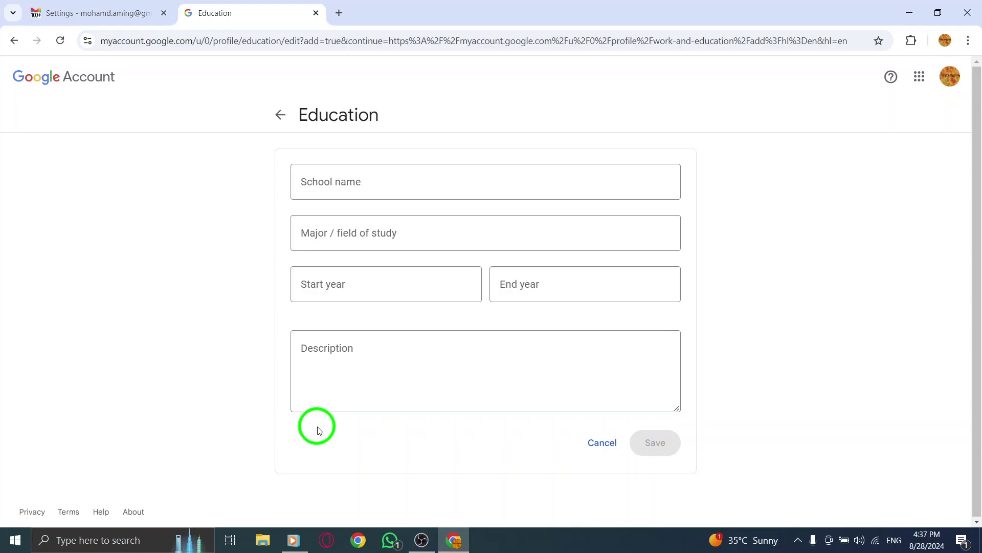
{"action": "left_click", "coordinate": [316, 13]}
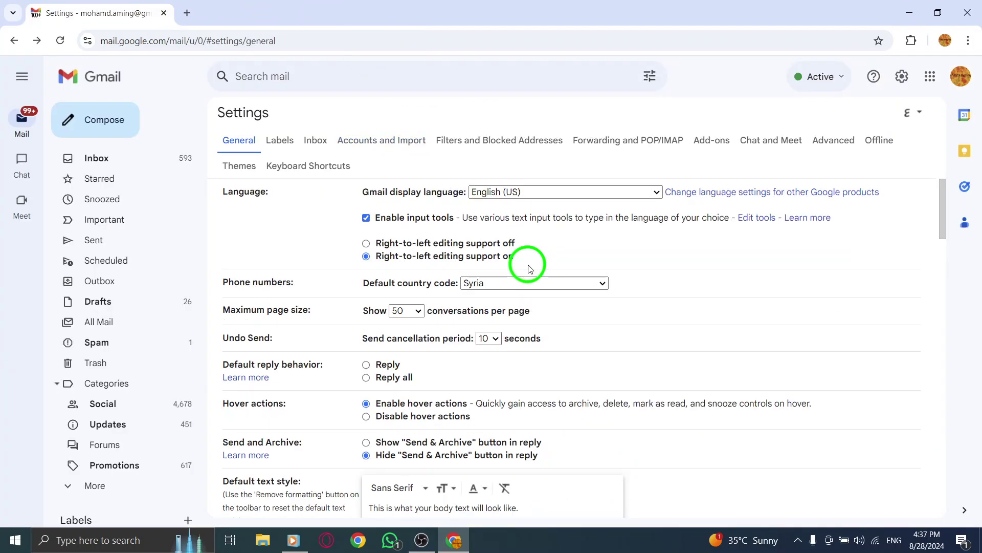